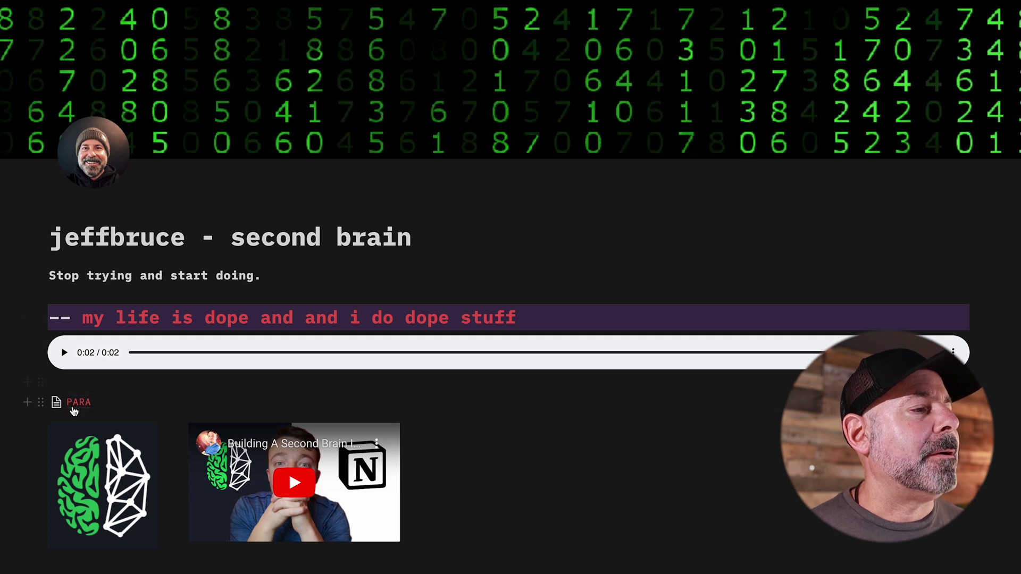
# Browse the Resources gallery and embedded board, then go to the PARA page.
pyautogui.scroll(-7, 63, 167)
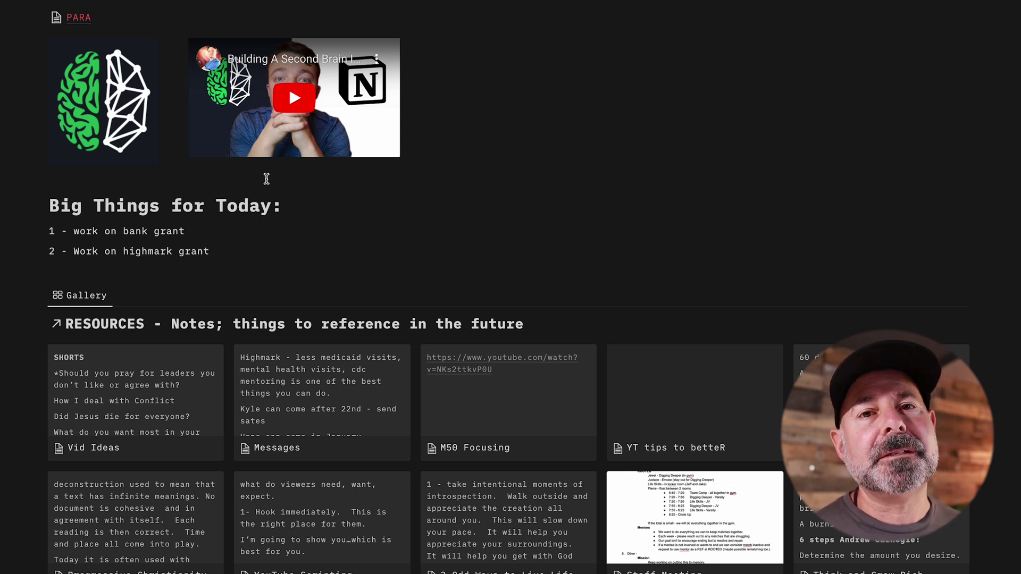
pyautogui.scroll(-3, 355, 234)
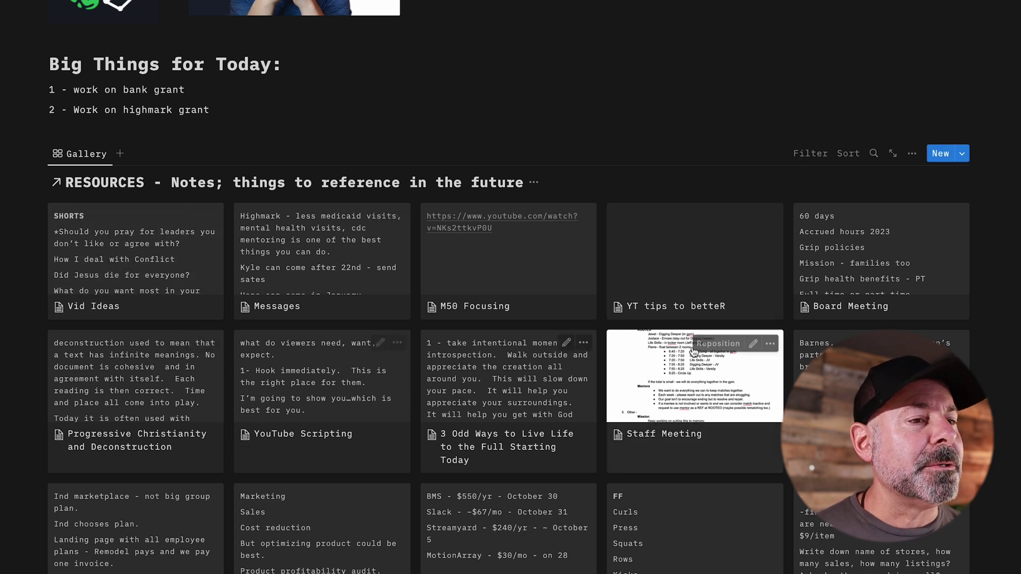
pyautogui.scroll(-9, 289, 296)
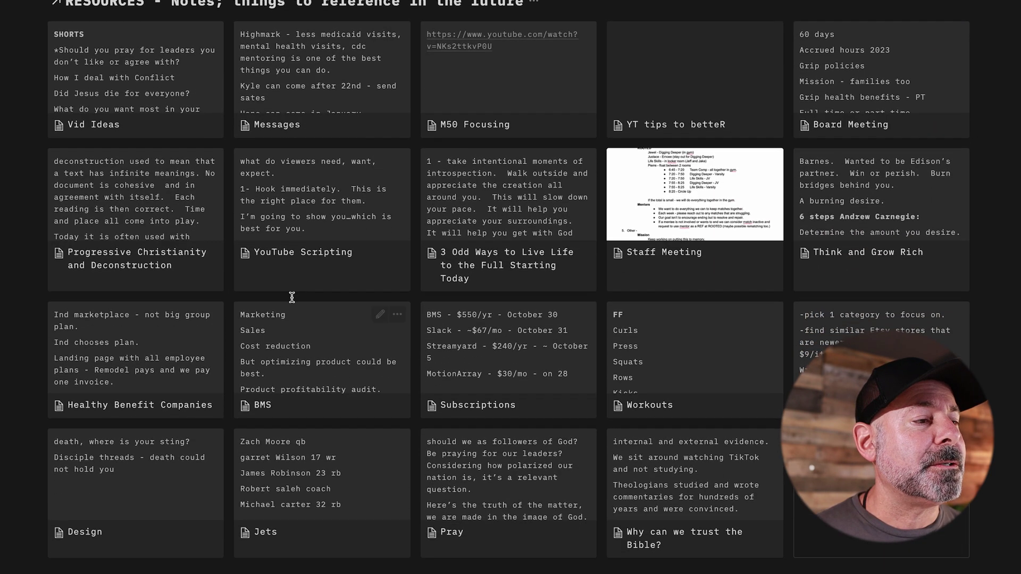
pyautogui.scroll(-3, 382, 317)
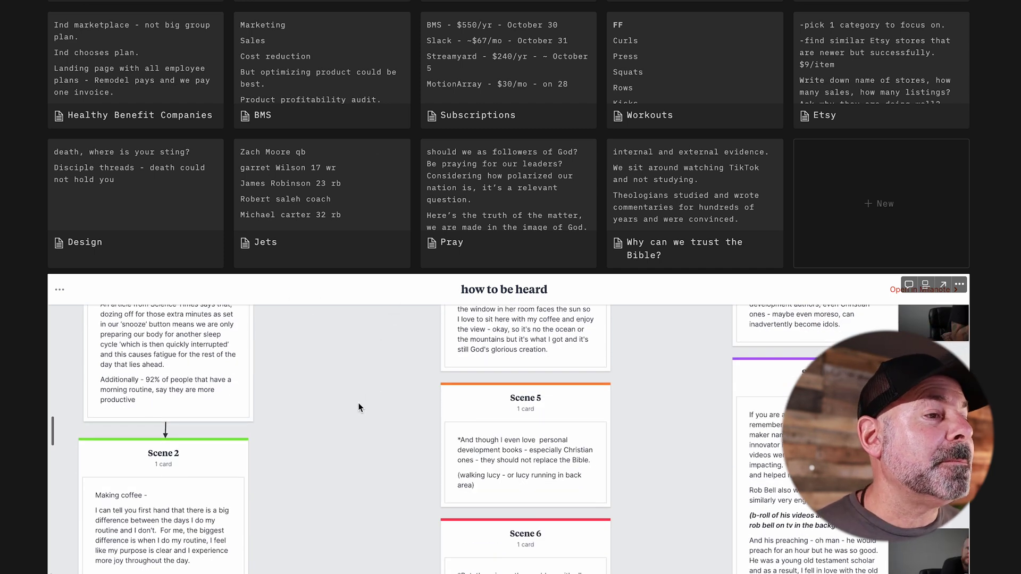
pyautogui.scroll(8, 358, 407)
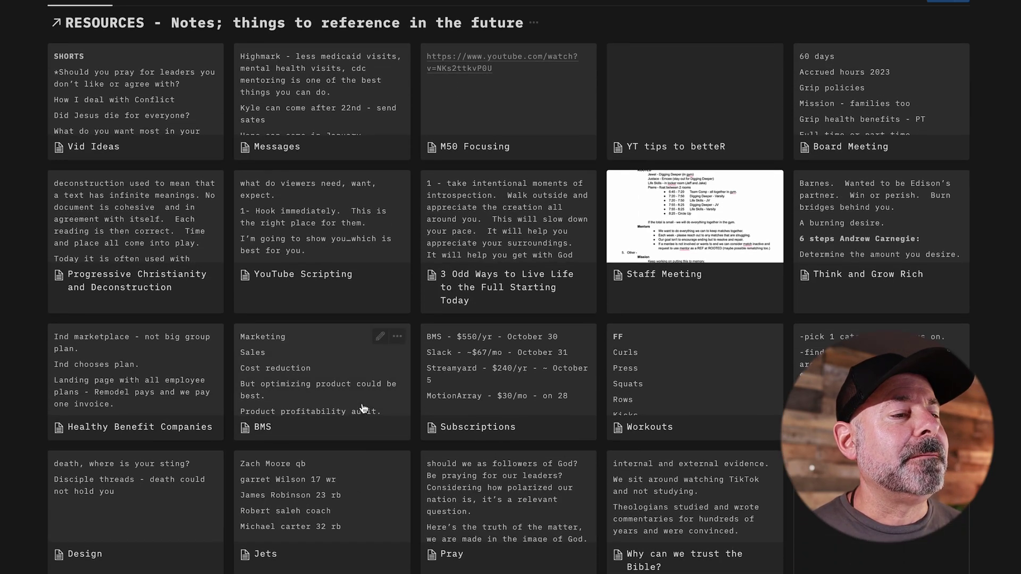
pyautogui.scroll(-5, 362, 407)
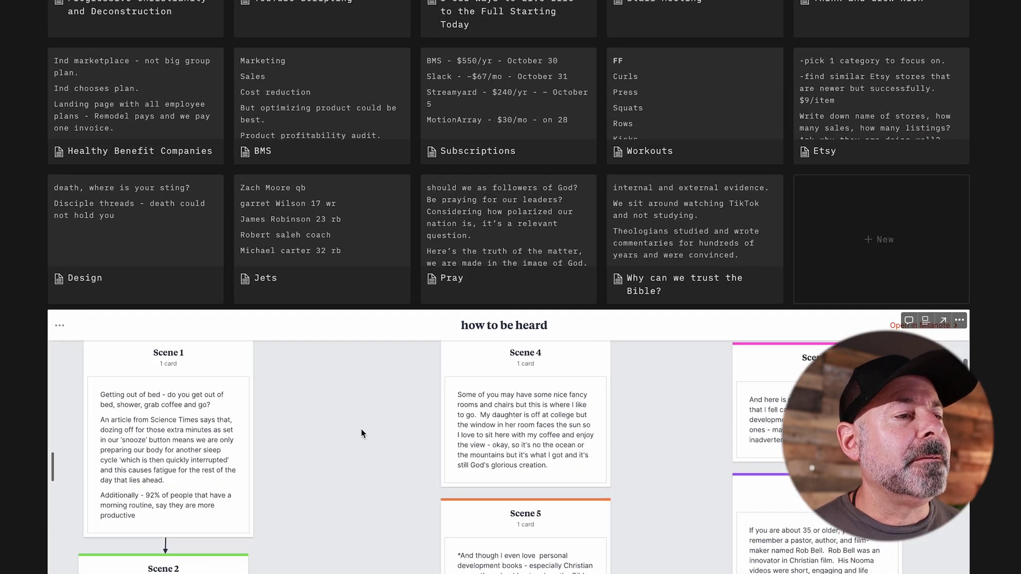
pyautogui.scroll(1, 362, 429)
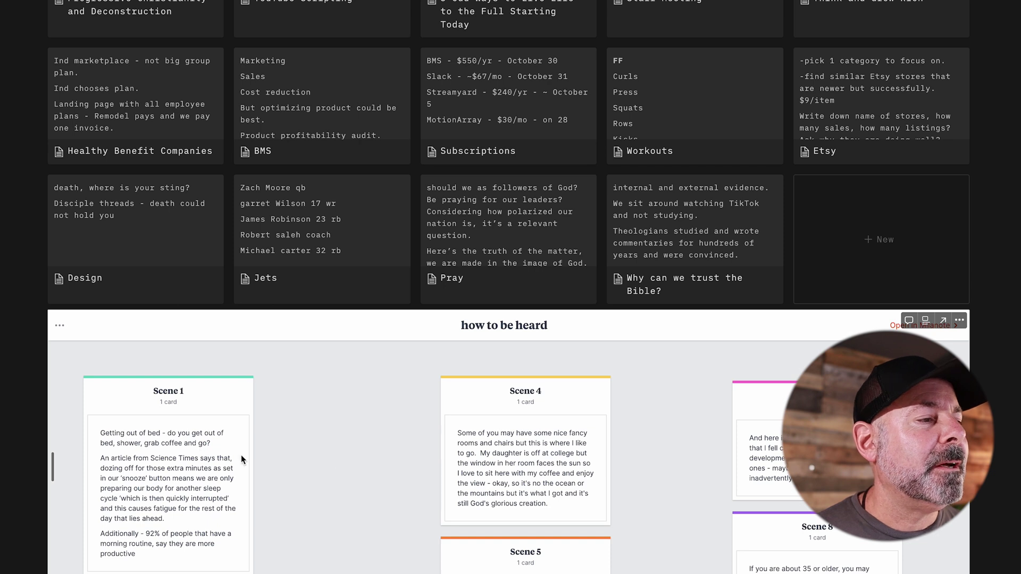
pyautogui.scroll(-3, 356, 449)
pyautogui.hscroll(2, 443, 449)
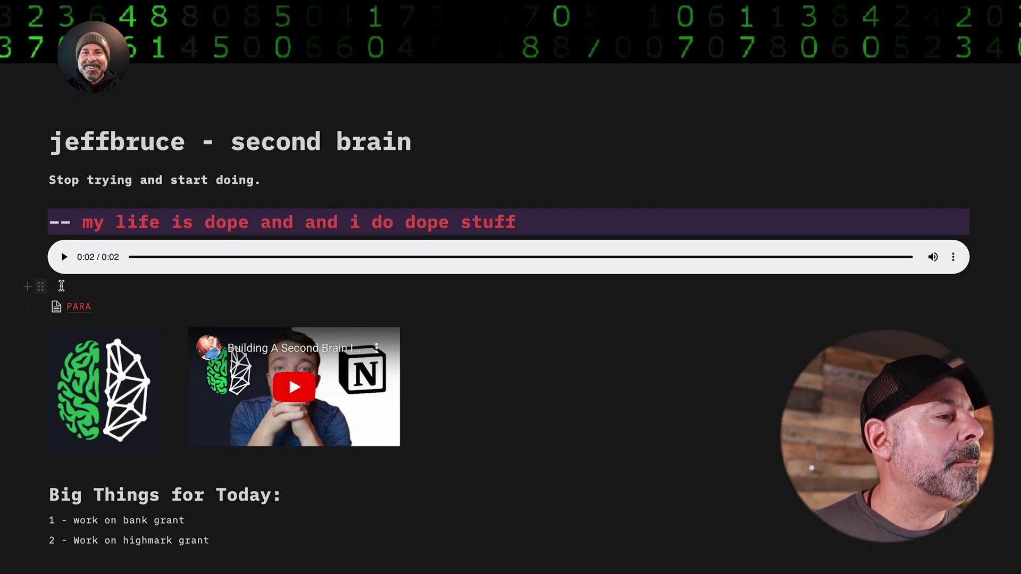
pyautogui.click(85, 308)
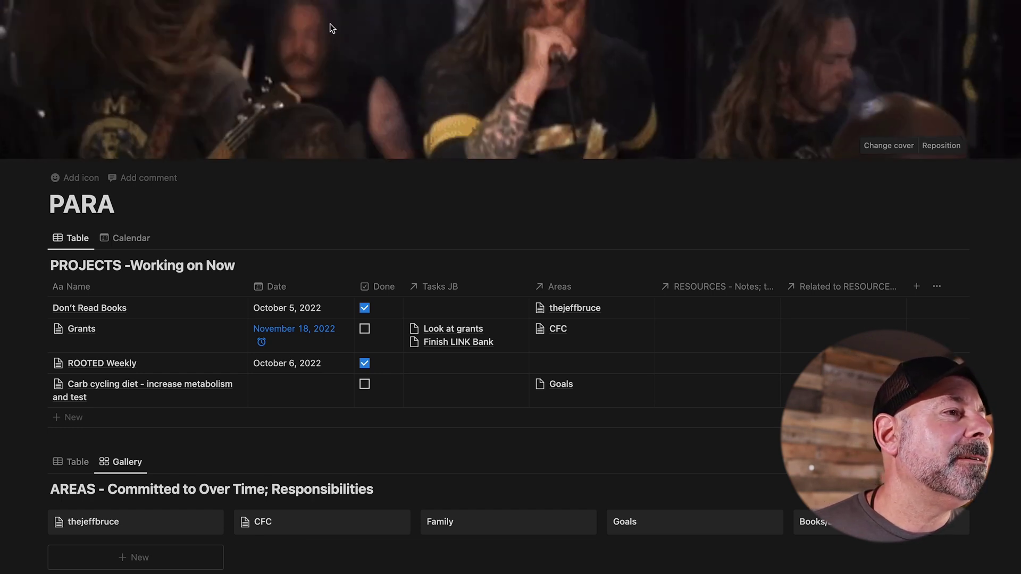
pyautogui.scroll(-2, 438, 68)
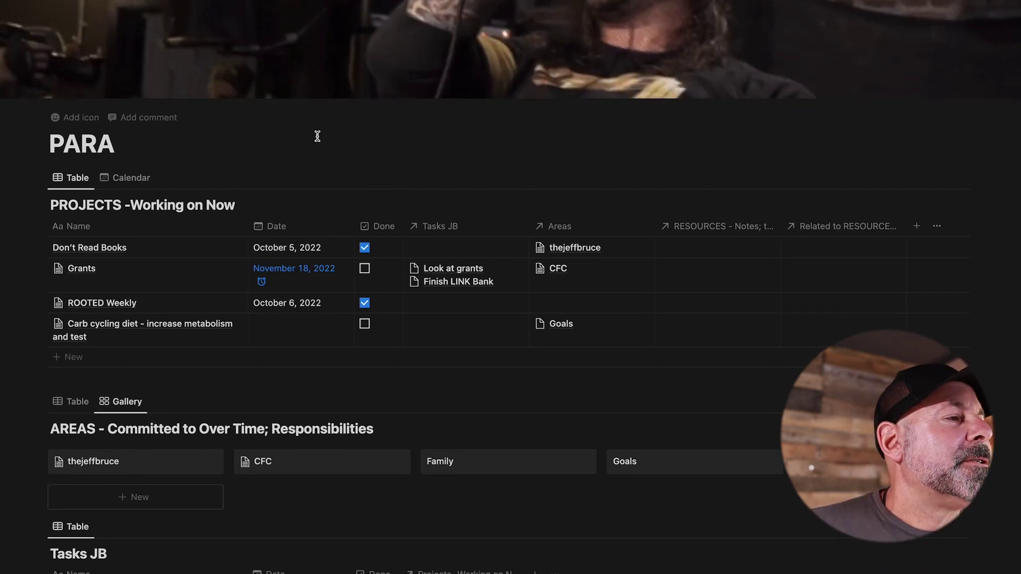
pyautogui.scroll(-1, 318, 136)
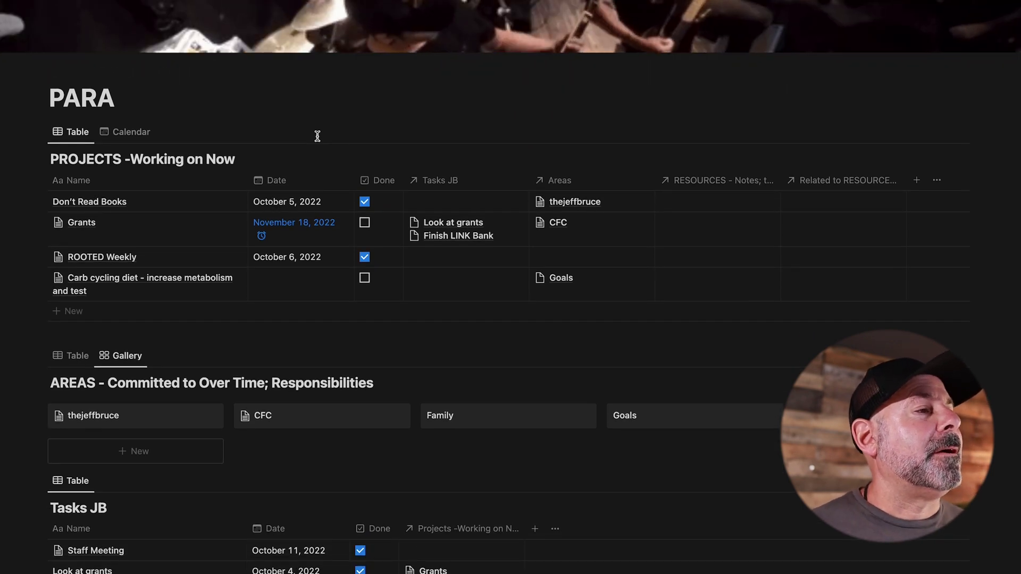
pyautogui.scroll(-10, 318, 136)
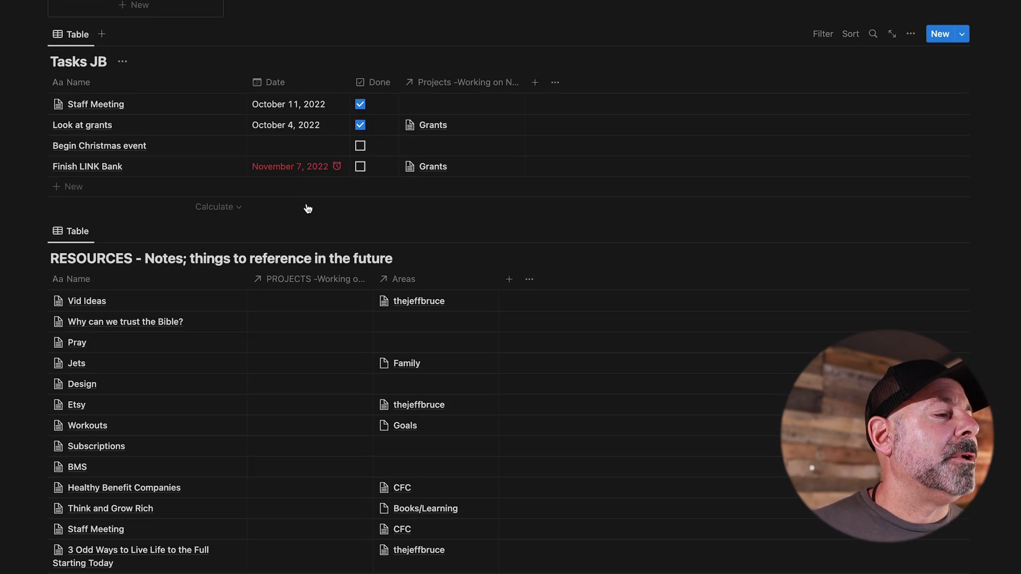
pyautogui.scroll(-7, 307, 208)
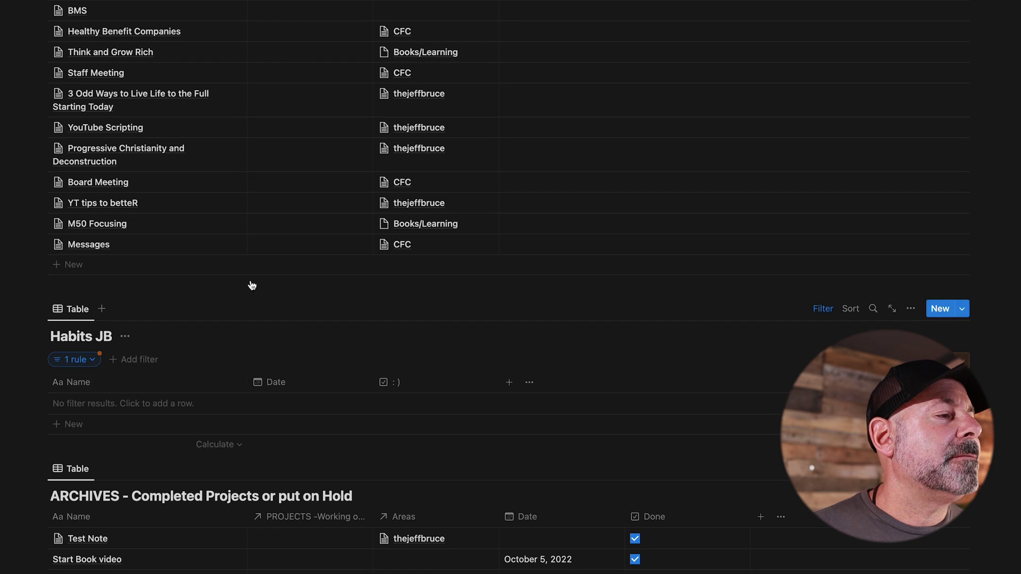
pyautogui.scroll(-5, 165, 398)
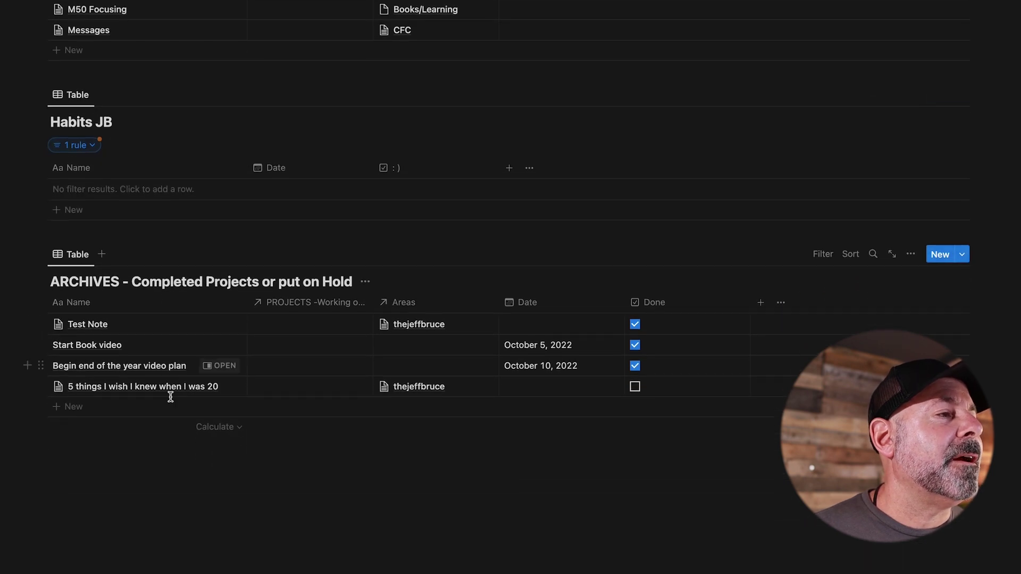
pyautogui.scroll(6, 170, 396)
pyautogui.scroll(16, 170, 399)
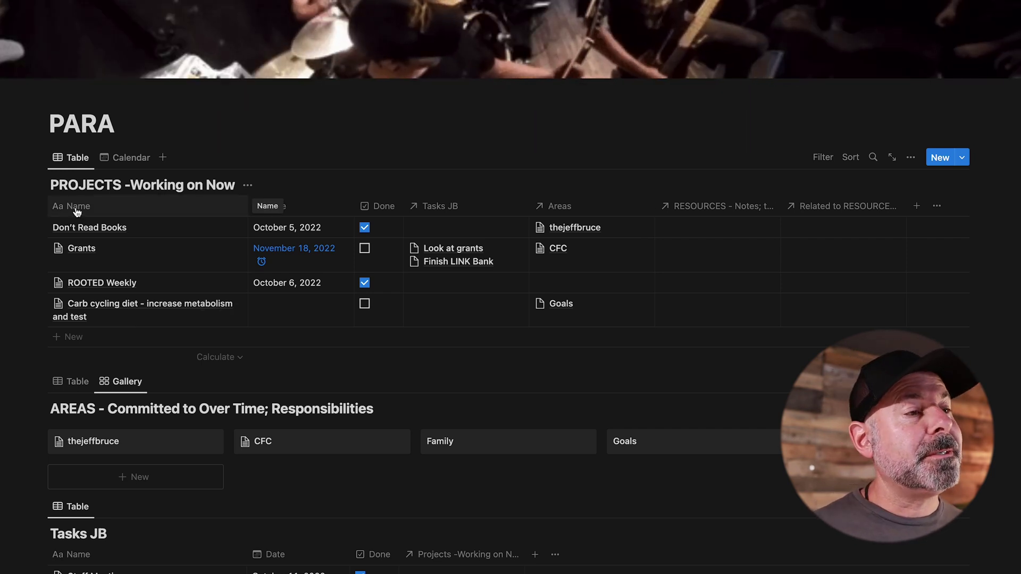
pyautogui.moveTo(77, 212); pyautogui.dragTo(420, 203)
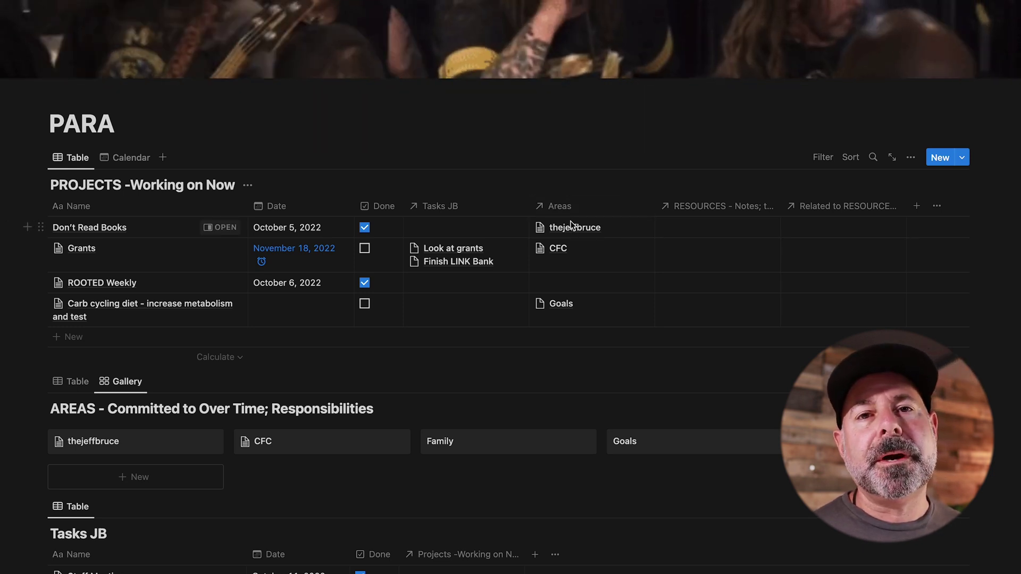
pyautogui.scroll(-3, 229, 166)
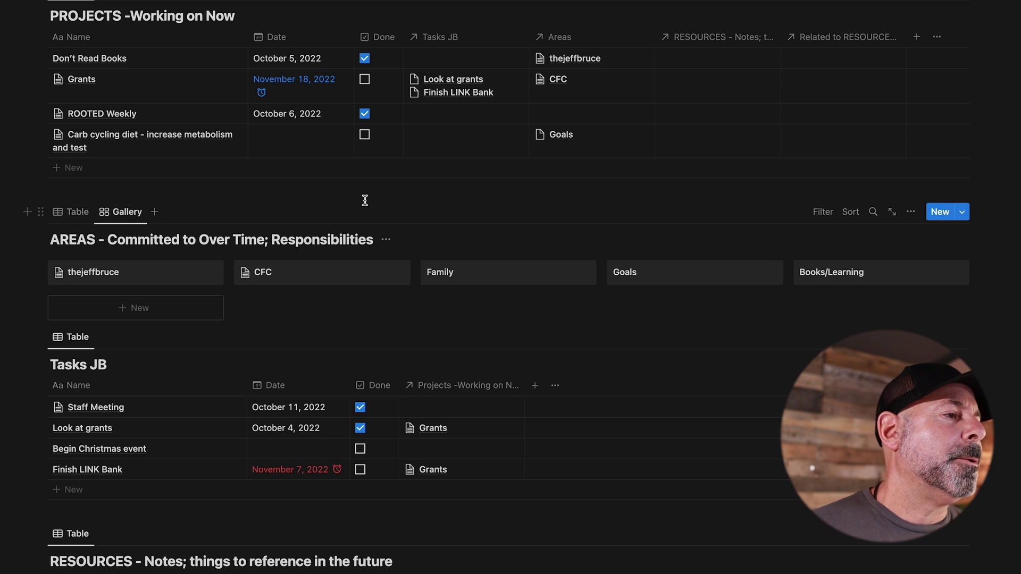
pyautogui.click(93, 272)
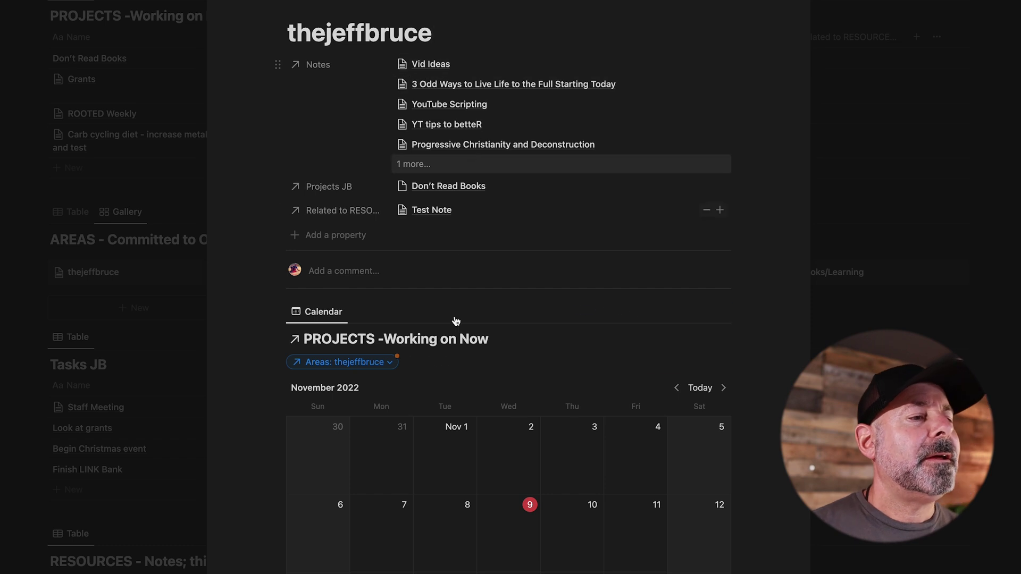
# Close the personal area page preview.
pyautogui.scroll(-1, 522, 410)
pyautogui.scroll(-5, 522, 406)
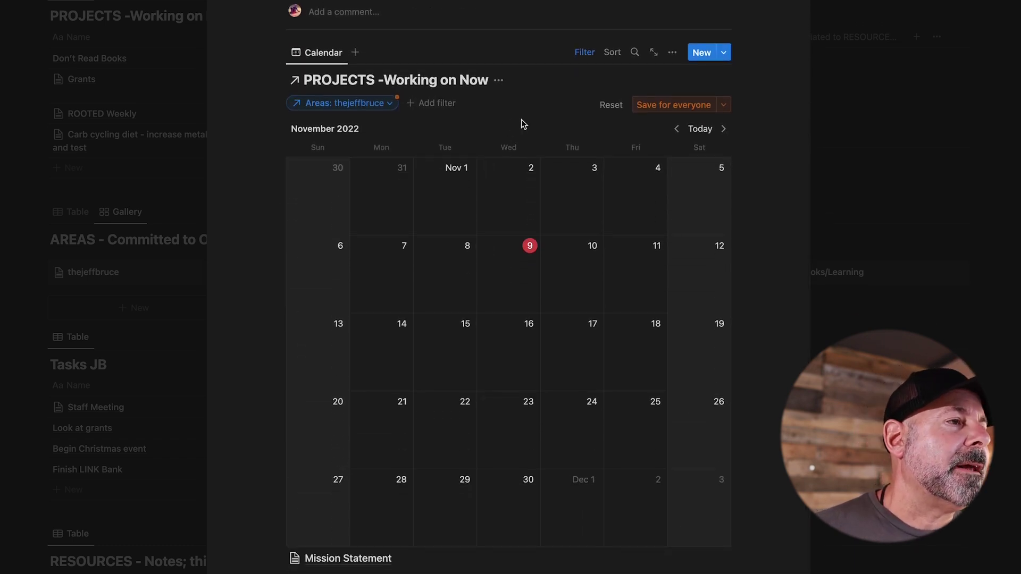
pyautogui.click(911, 130)
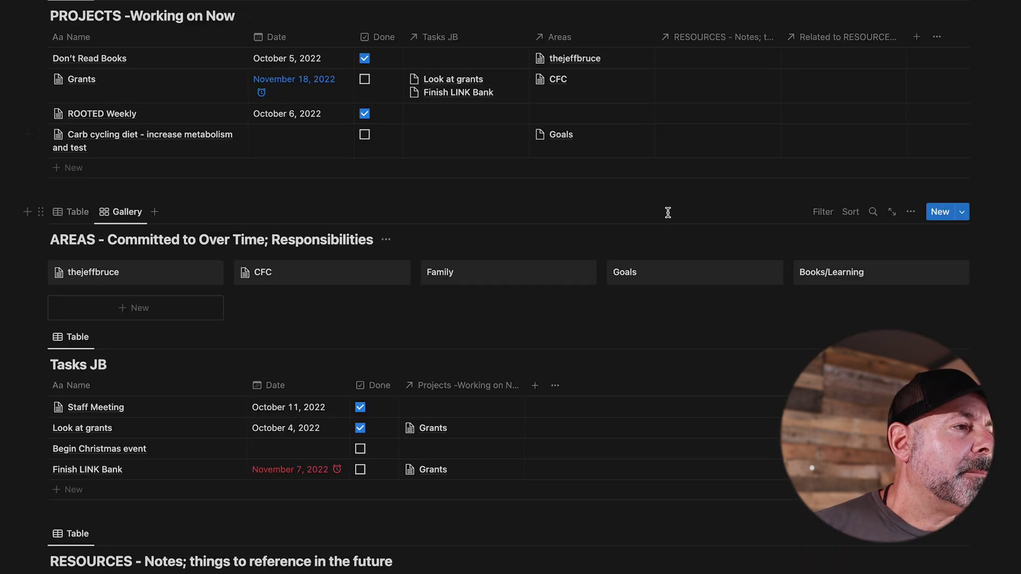
# Preview the CFC area's November projects calendar, then close it.
pyautogui.click(306, 276)
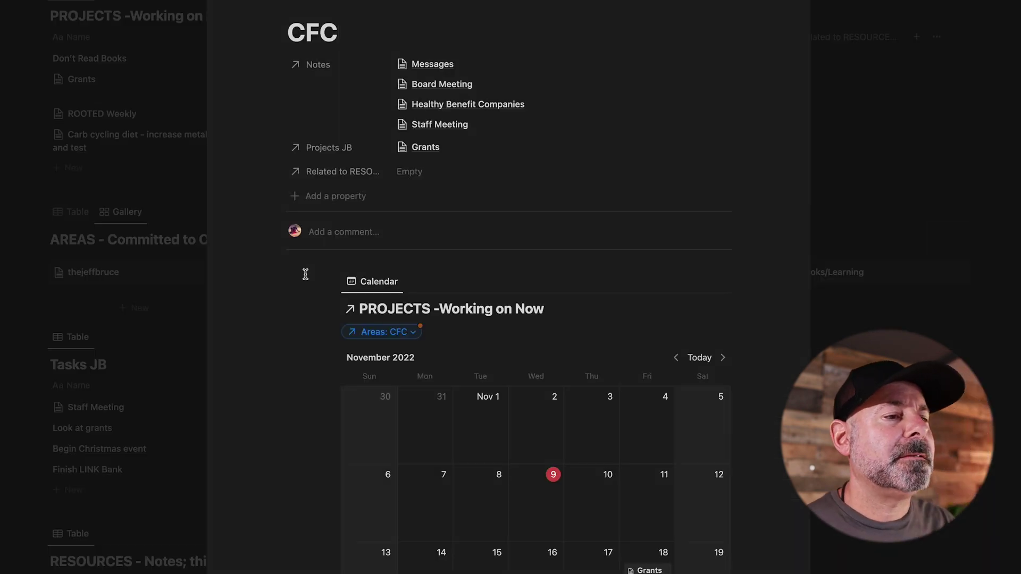
pyautogui.scroll(-3, 643, 335)
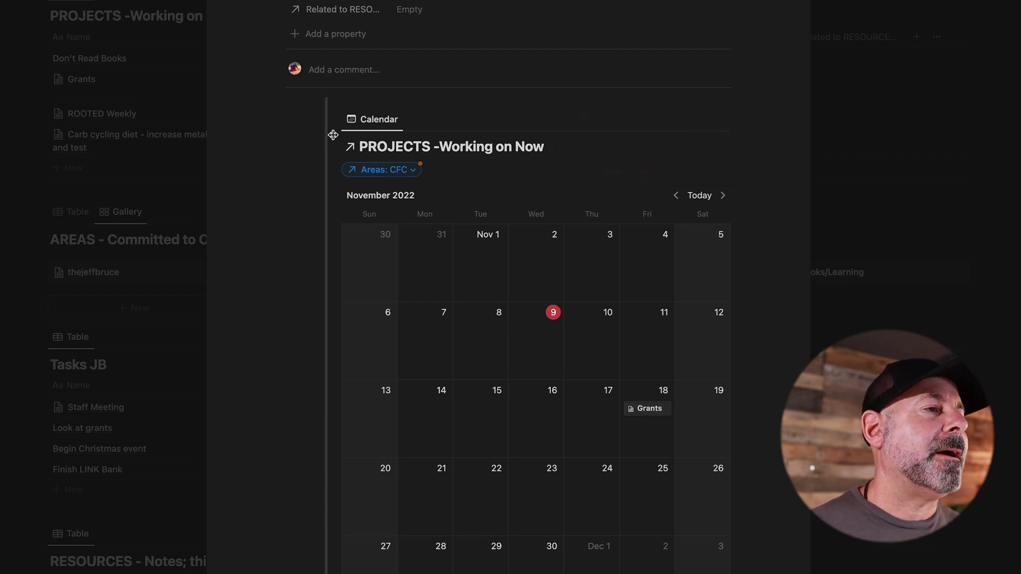
pyautogui.click(907, 125)
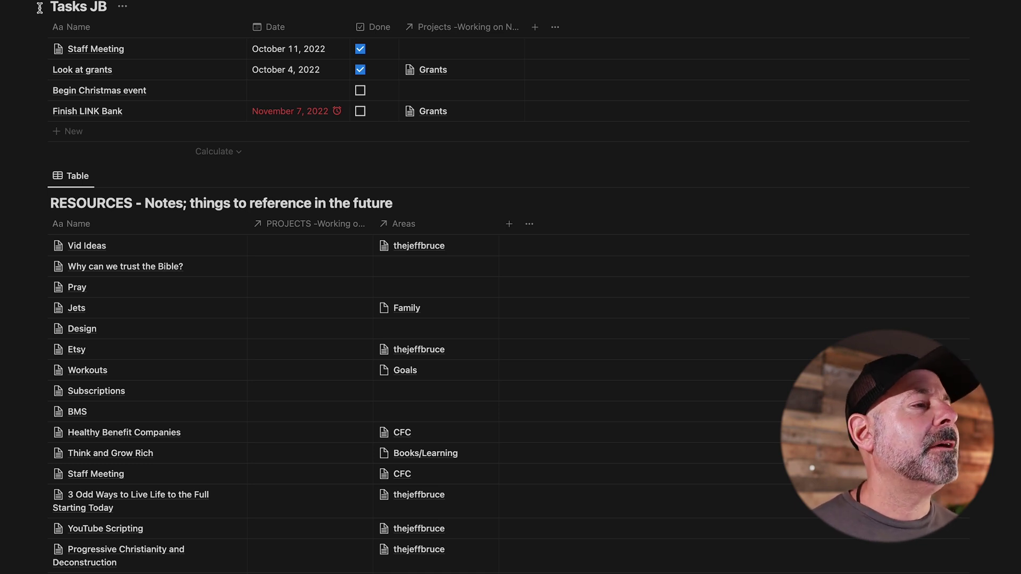
pyautogui.scroll(-5, 38, 35)
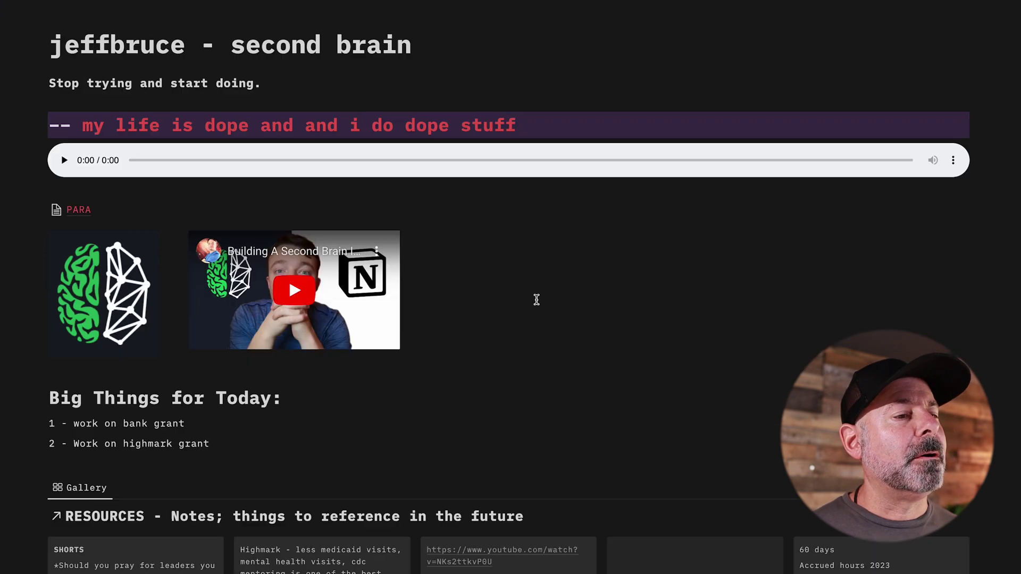
# Scroll down the home page toward the Resources gallery.
pyautogui.scroll(-7, 537, 299)
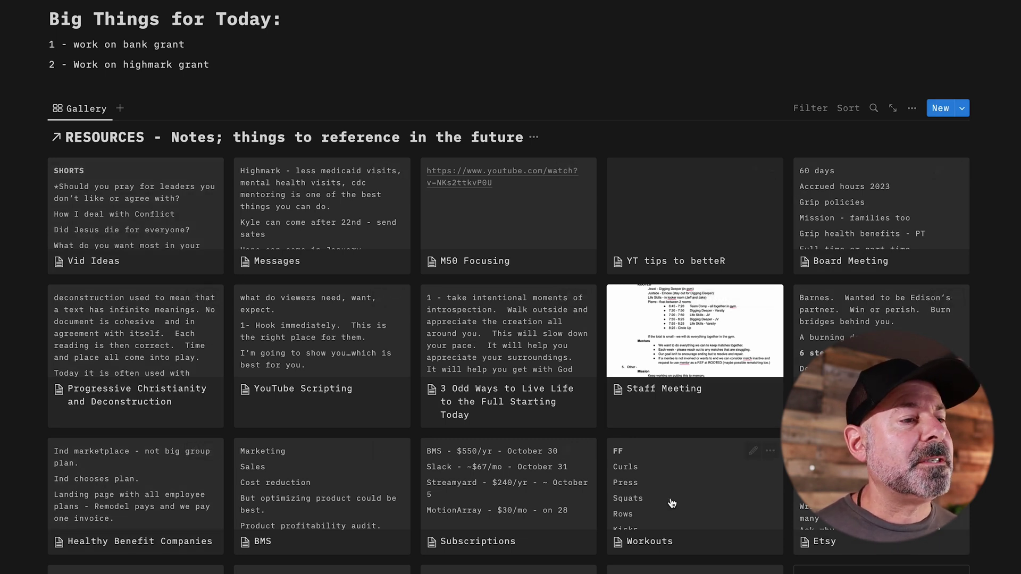
# Add an untitled note to the Resources gallery, leaving its Areas and Projects unlinked.
pyautogui.scroll(-2, 239, 510)
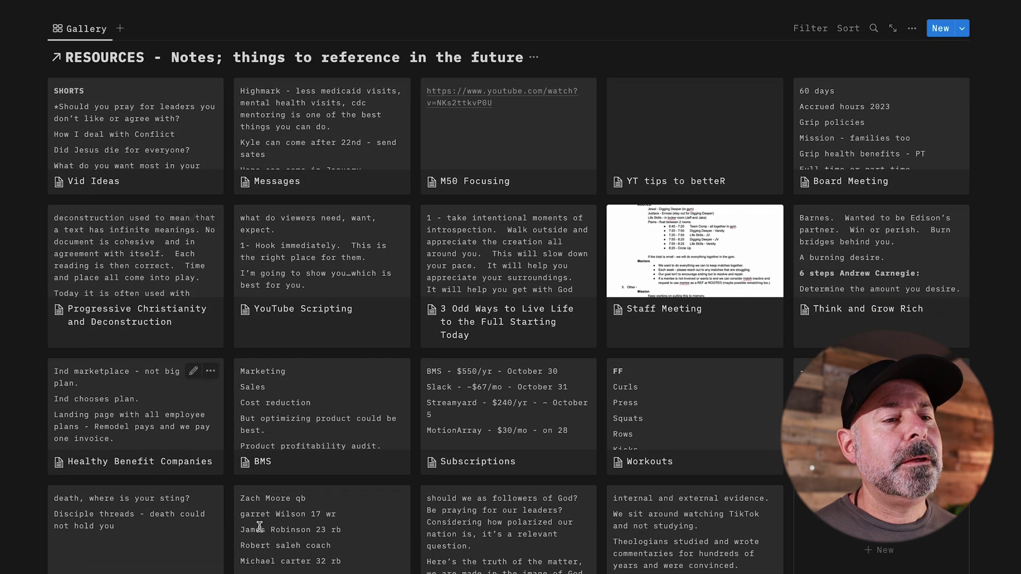
pyautogui.click(902, 555)
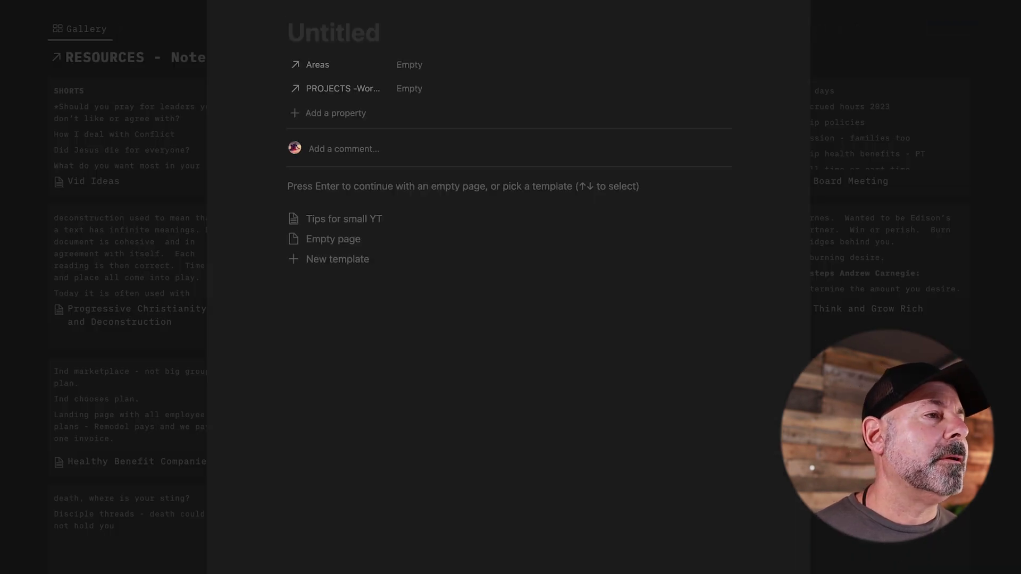
pyautogui.click(410, 66)
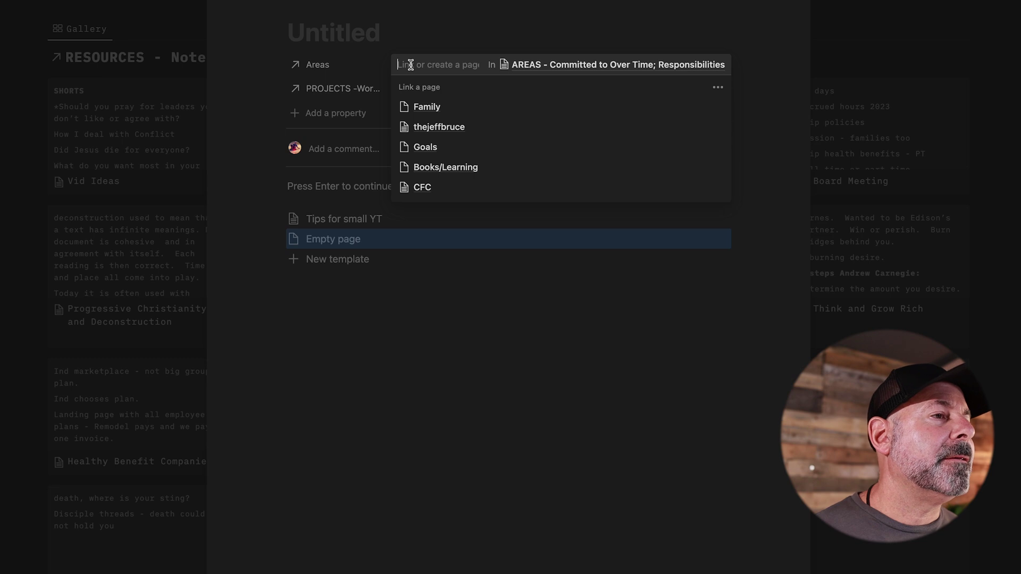
pyautogui.click(415, 66)
pyautogui.click(407, 90)
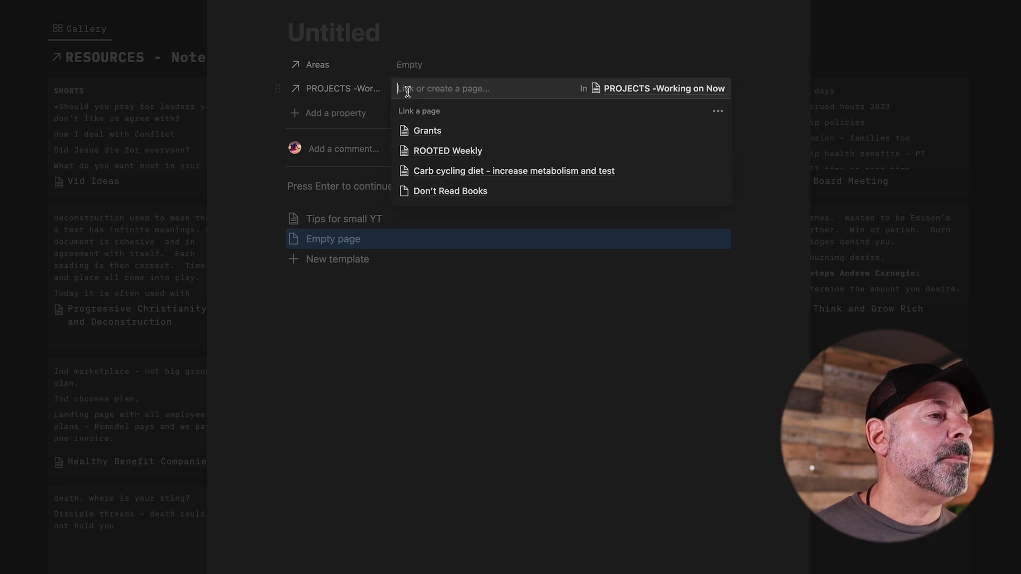
pyautogui.click(508, 49)
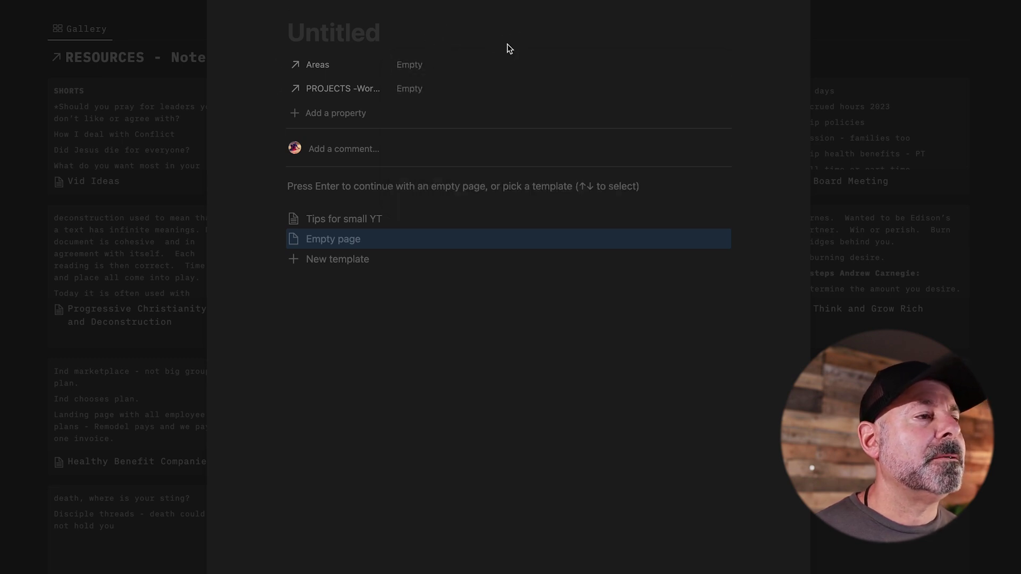
pyautogui.click(955, 23)
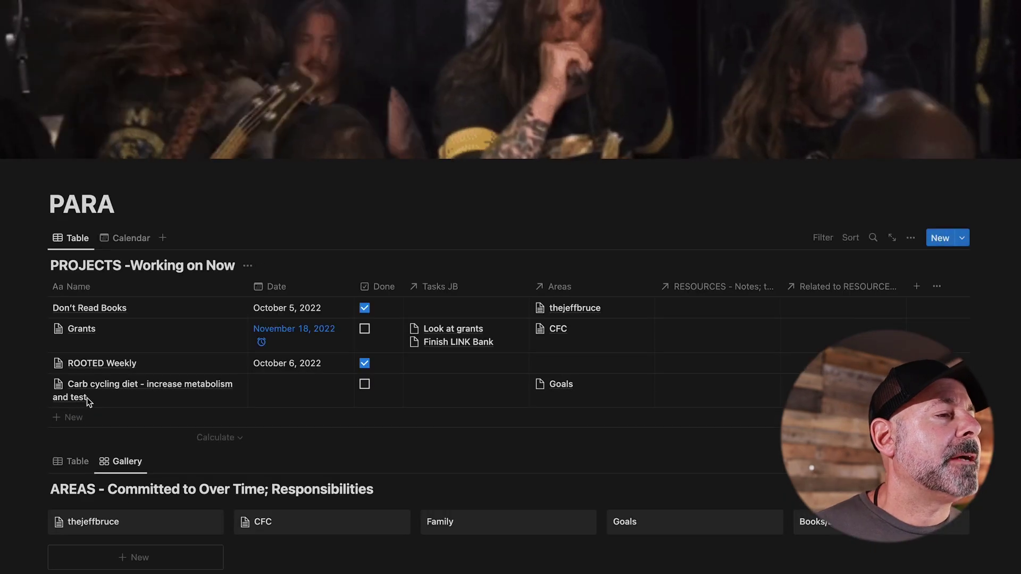
pyautogui.scroll(-15, 314, 367)
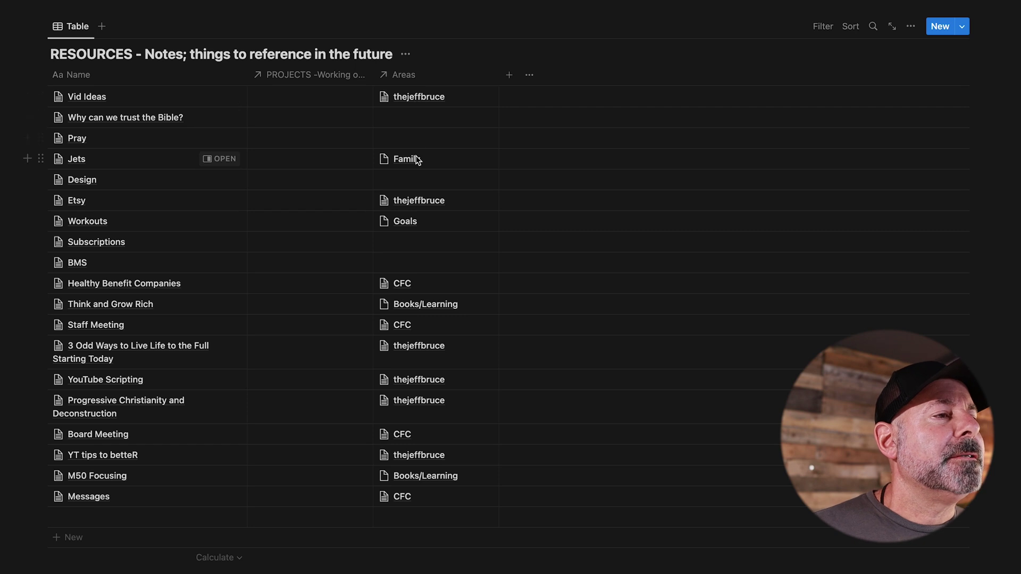
pyautogui.click(410, 118)
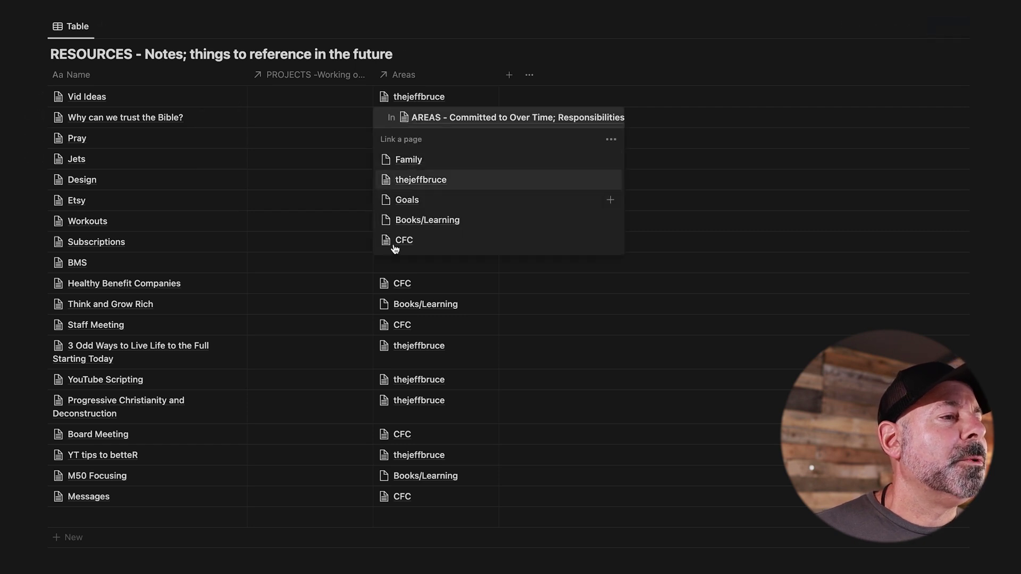
pyautogui.press('Escape')
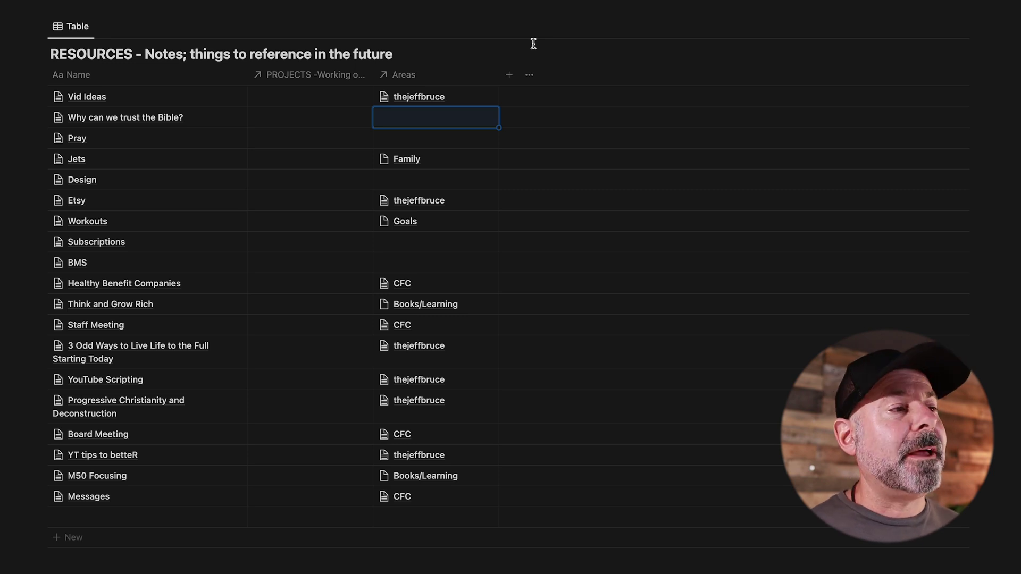
pyautogui.scroll(-8, 533, 43)
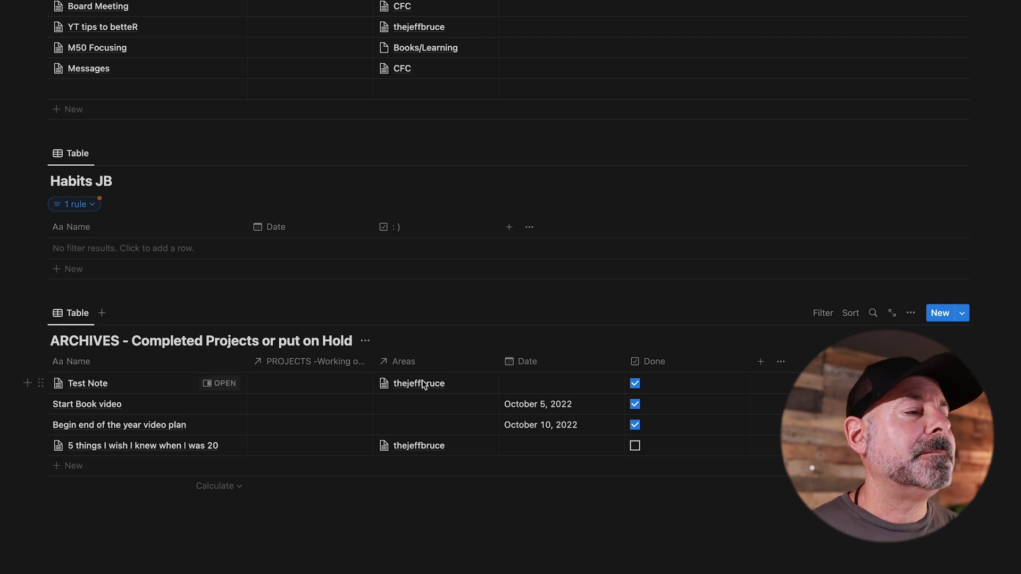
pyautogui.scroll(15, 22, 318)
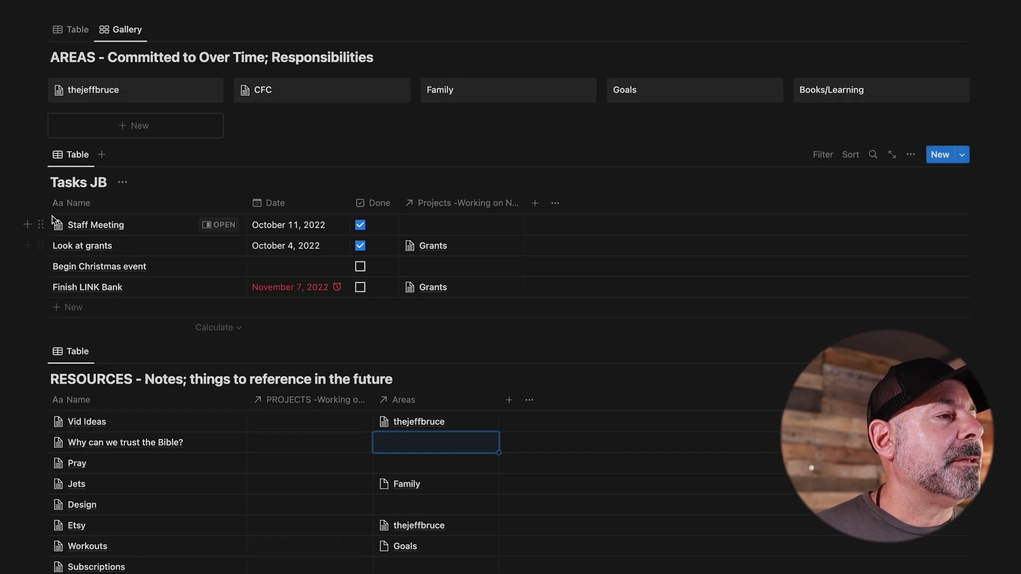
pyautogui.scroll(-6, 89, 197)
pyautogui.scroll(-7, 88, 197)
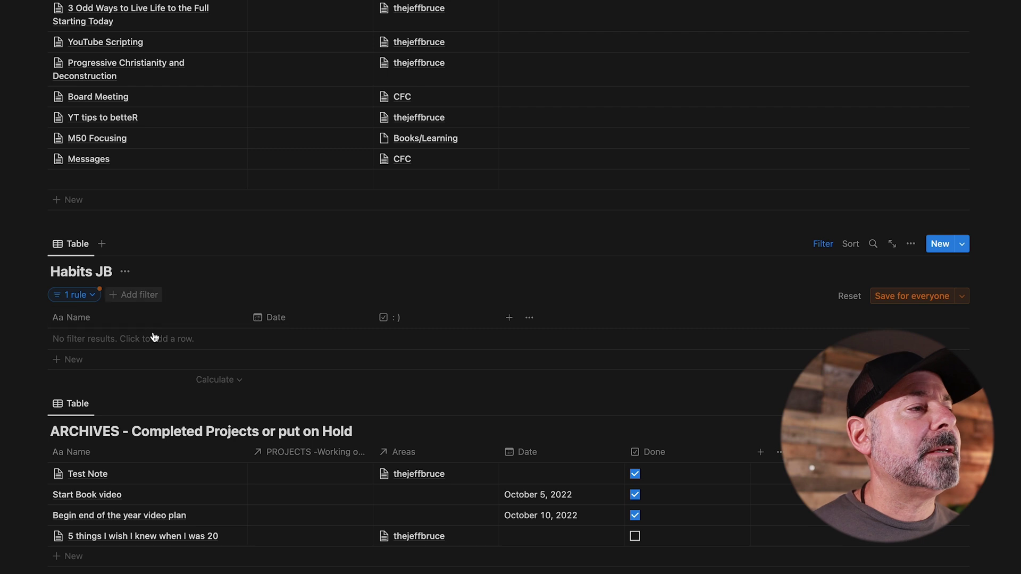
pyautogui.scroll(5, 152, 337)
pyautogui.scroll(7, 175, 360)
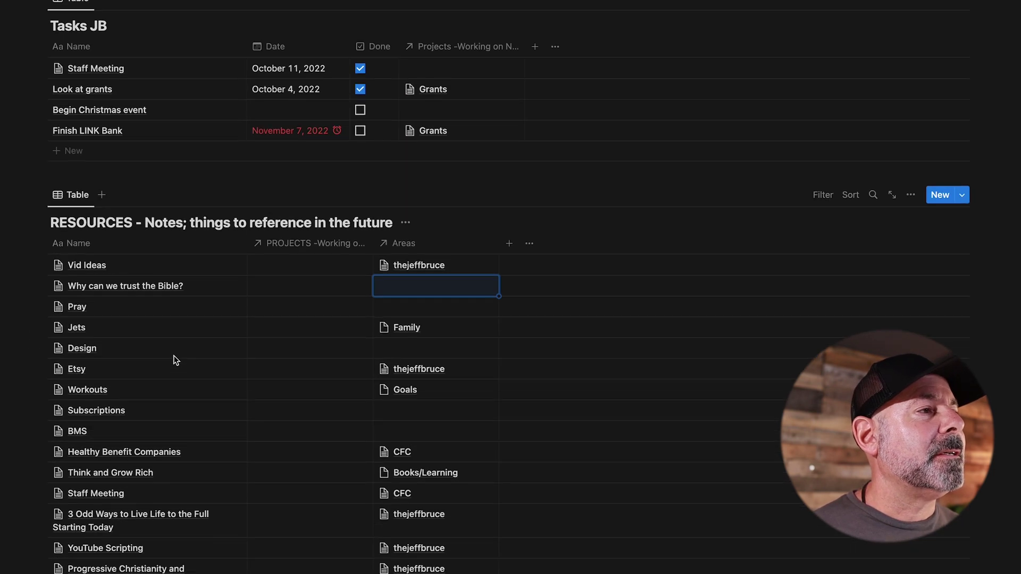